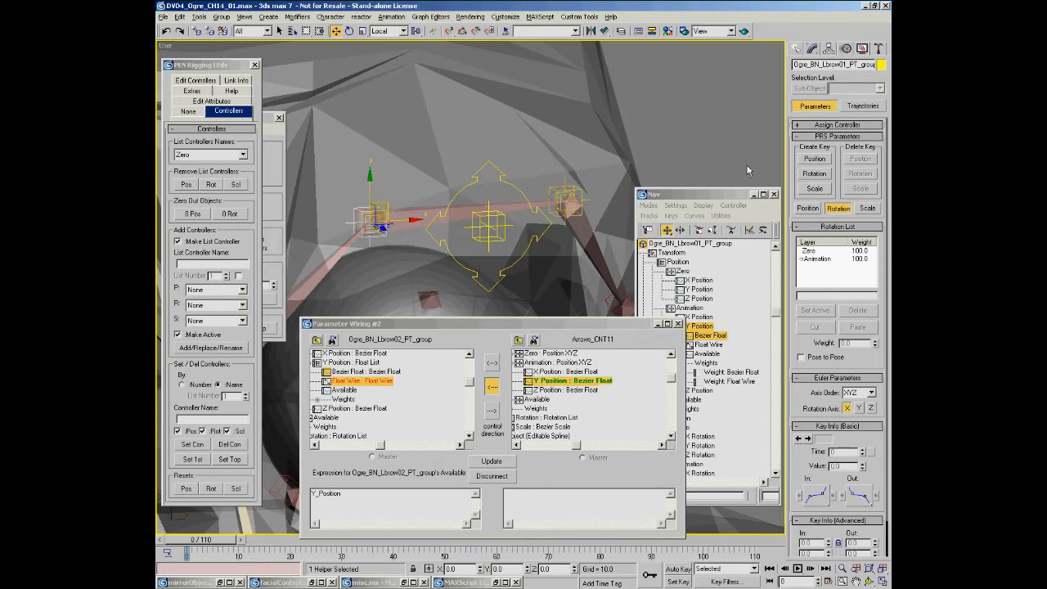
# Step: Set up a parameter wire between Ogre_BN_Lbrow01_PT_group's animation Y Position Float Wire weight and Arrows_CNT11's animation X Position
pyautogui.moveTo(742, 196); pyautogui.dragTo(739, 196)
pyautogui.click(746, 347)
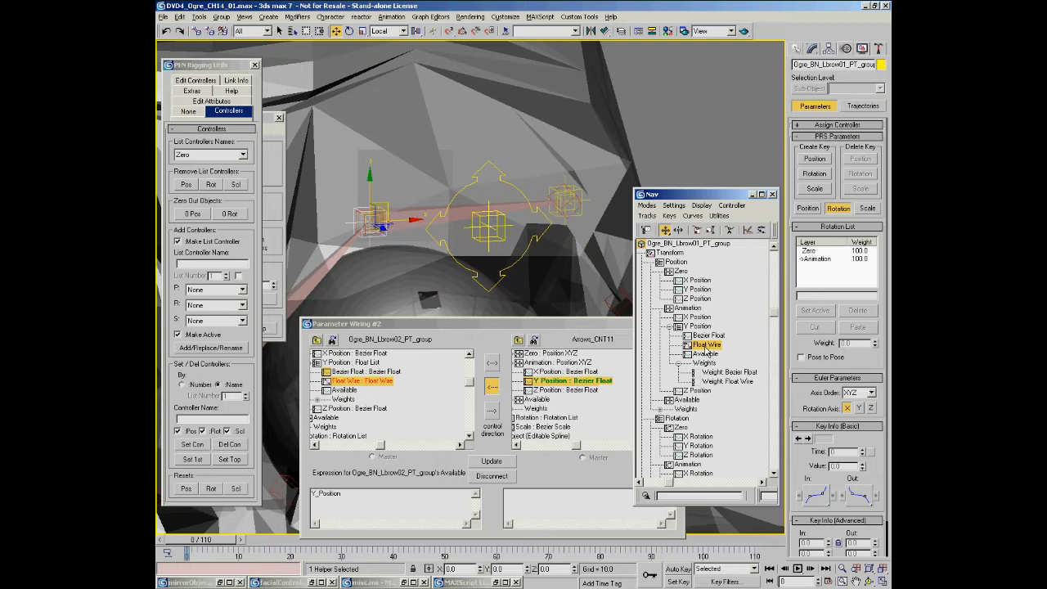
pyautogui.click(716, 381)
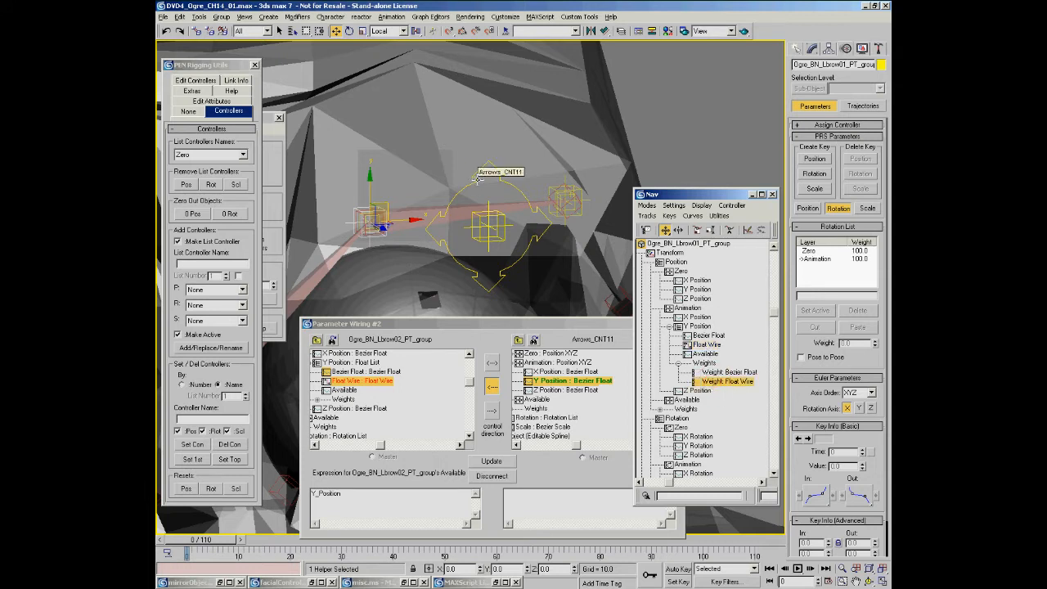
pyautogui.rightClick(369, 174)
pyautogui.click(422, 301)
pyautogui.moveTo(406, 227)
pyautogui.moveTo(478, 237)
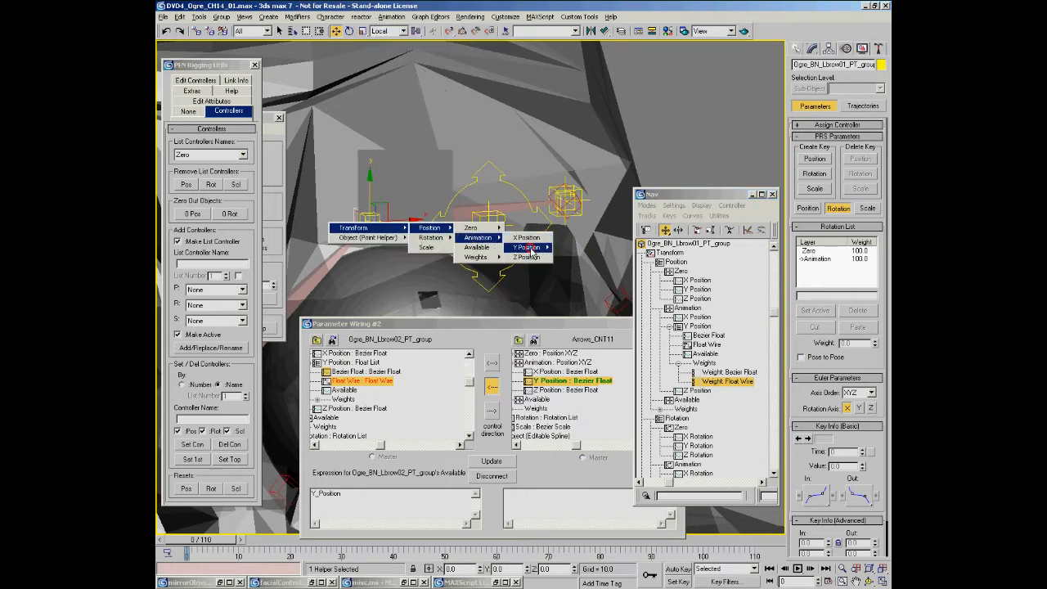
pyautogui.moveTo(526, 247)
pyautogui.moveTo(586, 276)
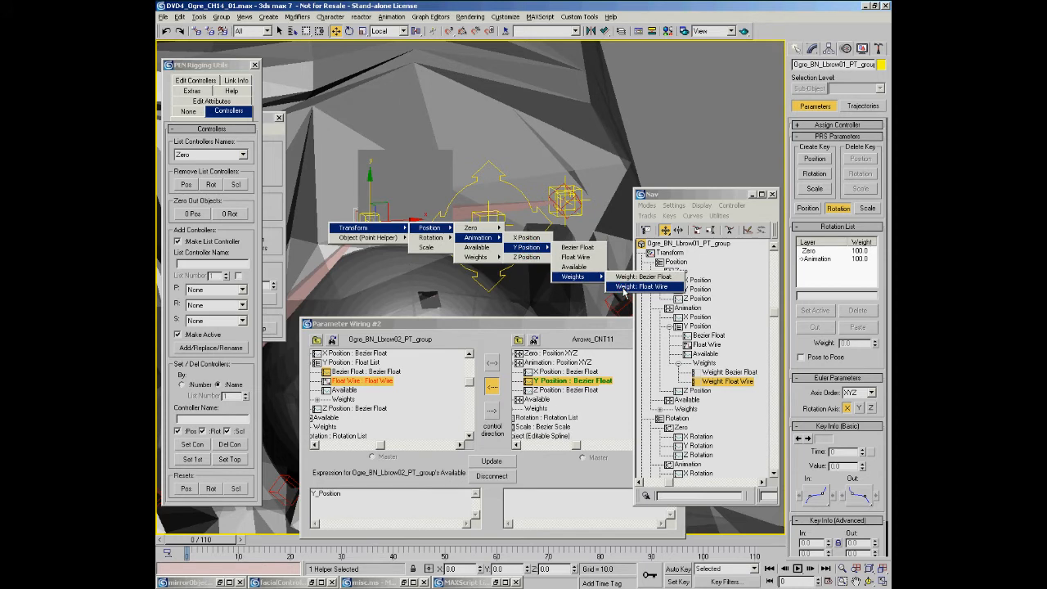
pyautogui.click(624, 288)
pyautogui.click(517, 193)
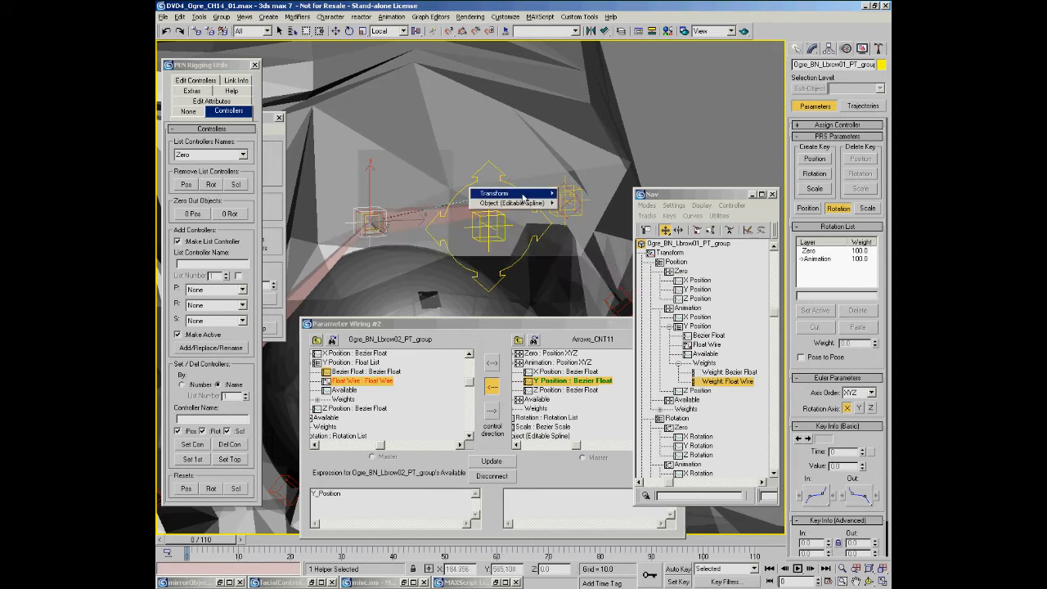
pyautogui.moveTo(523, 193)
pyautogui.moveTo(581, 193)
pyautogui.moveTo(626, 203)
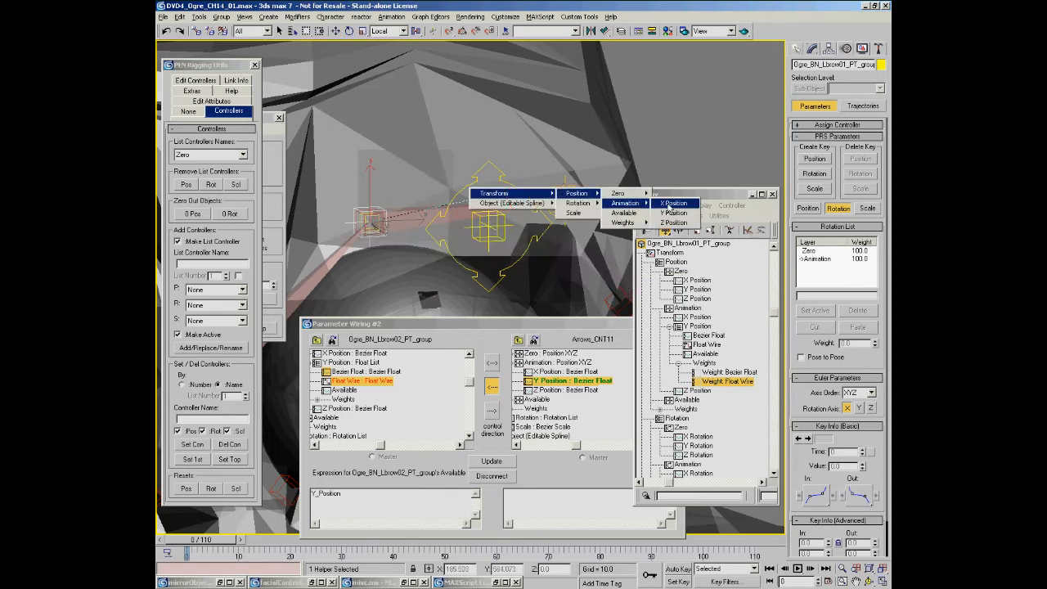
pyautogui.click(669, 205)
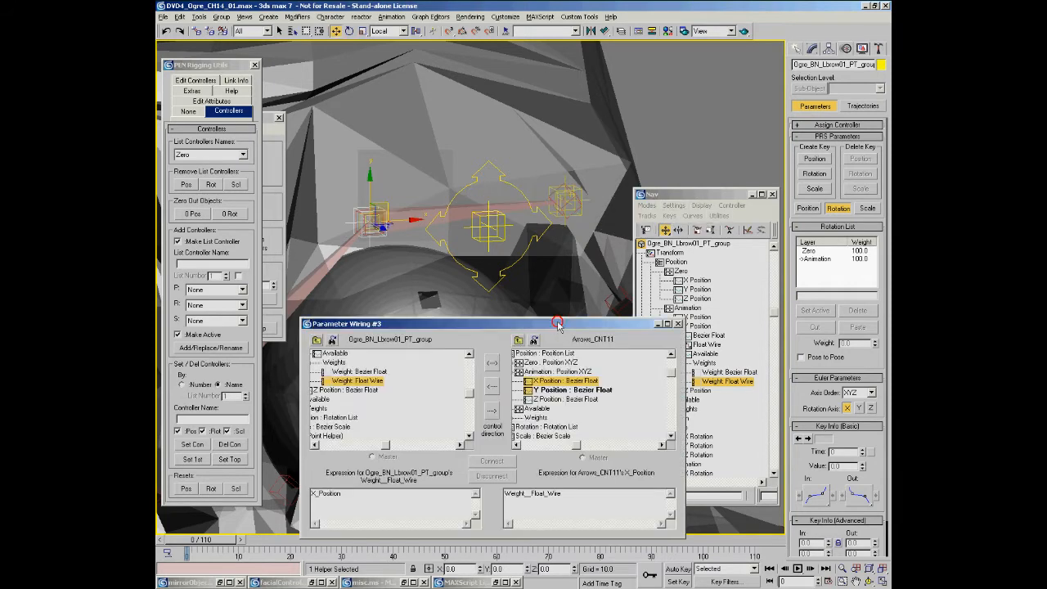
pyautogui.click(547, 234)
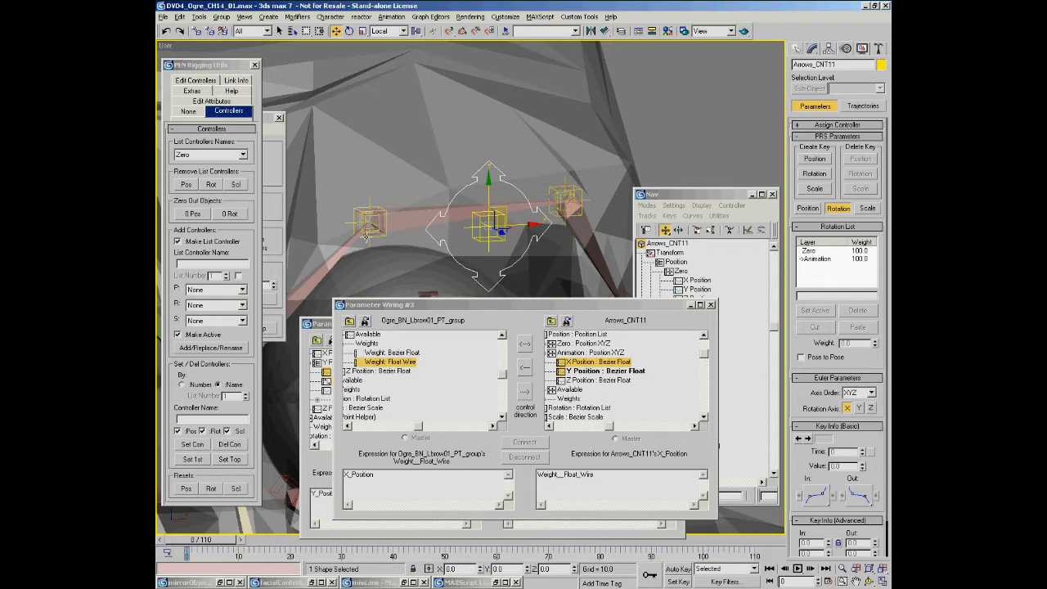
# Step: Connect the wire so Arrows_CNT11's X Position drives the weight with the expression "if X_Position>=0 then (1-X_Position) else(1)"
pyautogui.click(342, 475)
pyautogui.moveTo(378, 477); pyautogui.dragTo(344, 483)
pyautogui.hotkey('ctrl', 'c')
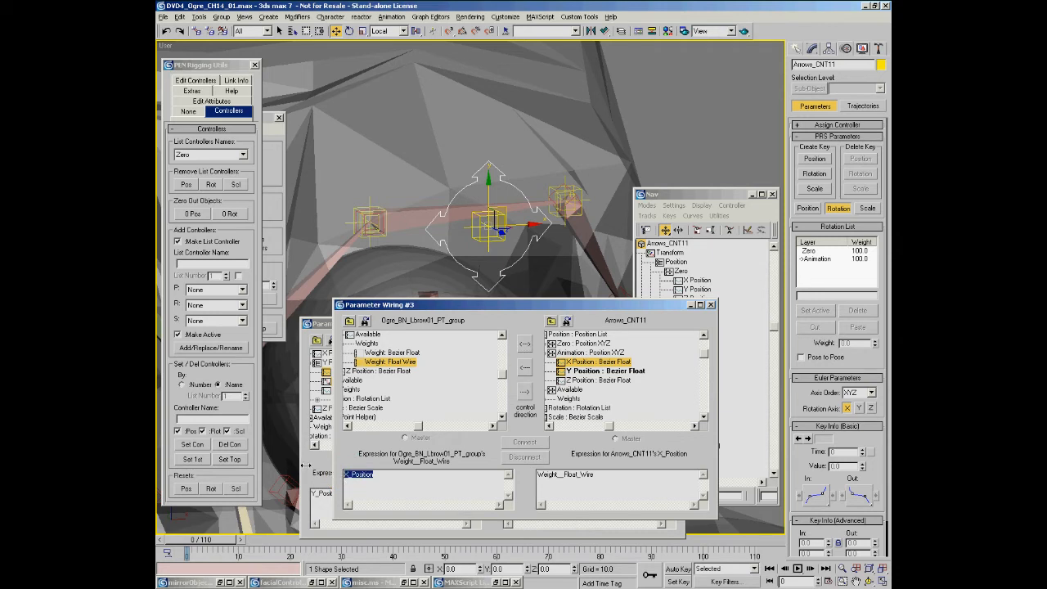
pyautogui.click(387, 495)
pyautogui.write('if')
pyautogui.click(388, 473)
pyautogui.moveTo(379, 474); pyautogui.dragTo(356, 479)
pyautogui.click(427, 491)
pyautogui.write('(1)')
pyautogui.write('-')
pyautogui.hotkey('ctrl', 'v')
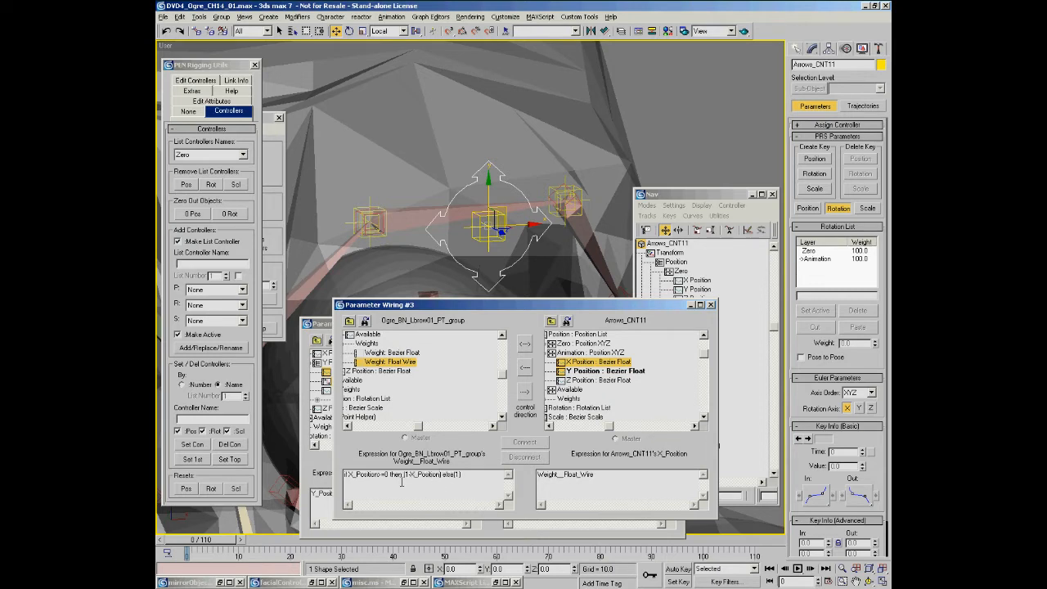
pyautogui.click(525, 368)
pyautogui.click(524, 443)
# Step: Test the Lbrow01 weight wiring by moving Arrows_CNT11 upward and to both sides, cancelling the move
pyautogui.moveTo(515, 224); pyautogui.dragTo(502, 135)
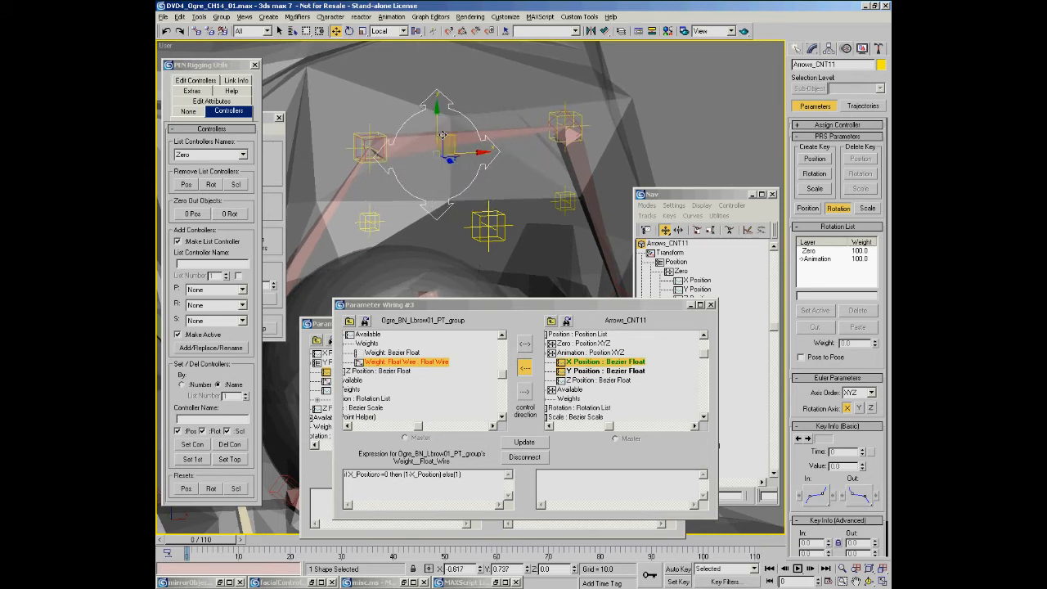
pyautogui.moveTo(420, 129); pyautogui.dragTo(605, 139)
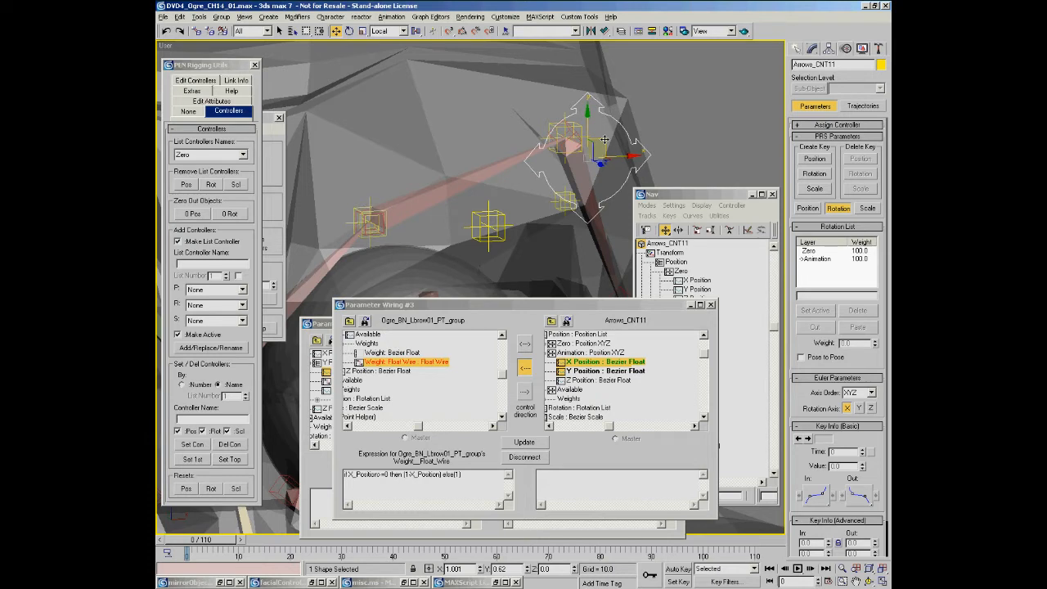
pyautogui.moveTo(609, 139); pyautogui.dragTo(563, 163)
pyautogui.rightClick(563, 164)
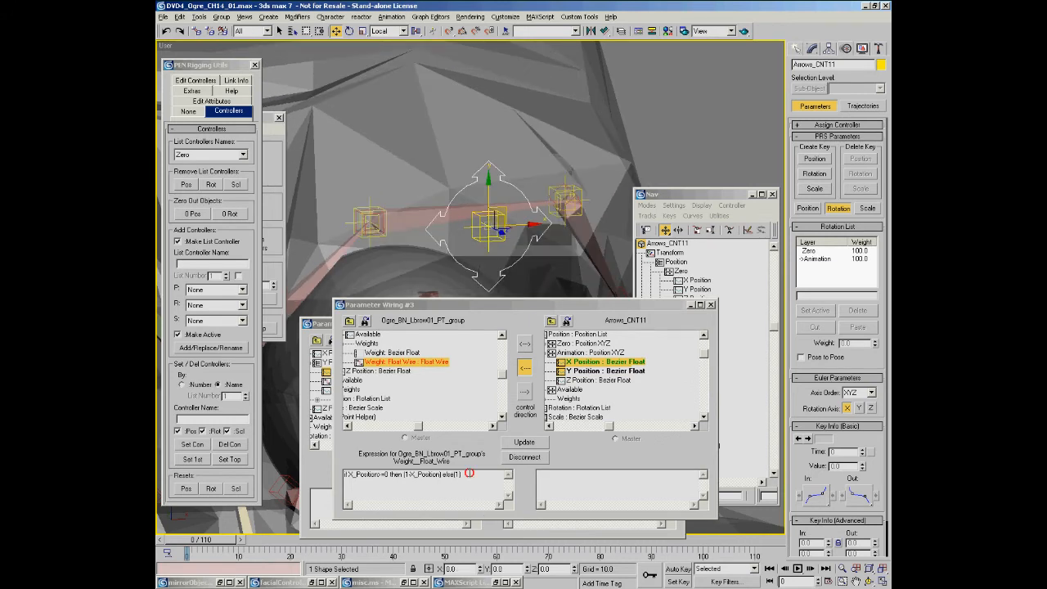
# Step: Copy the Lbrow01 weight expression and close the leftover Parameter Wiring #2 window
pyautogui.moveTo(469, 473); pyautogui.dragTo(301, 473)
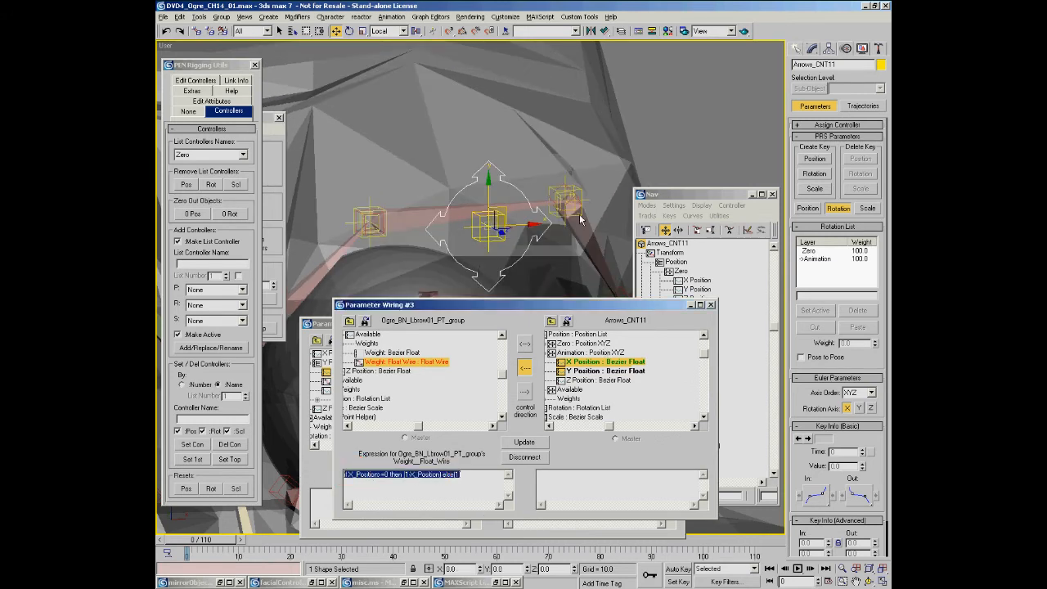
pyautogui.click(567, 183)
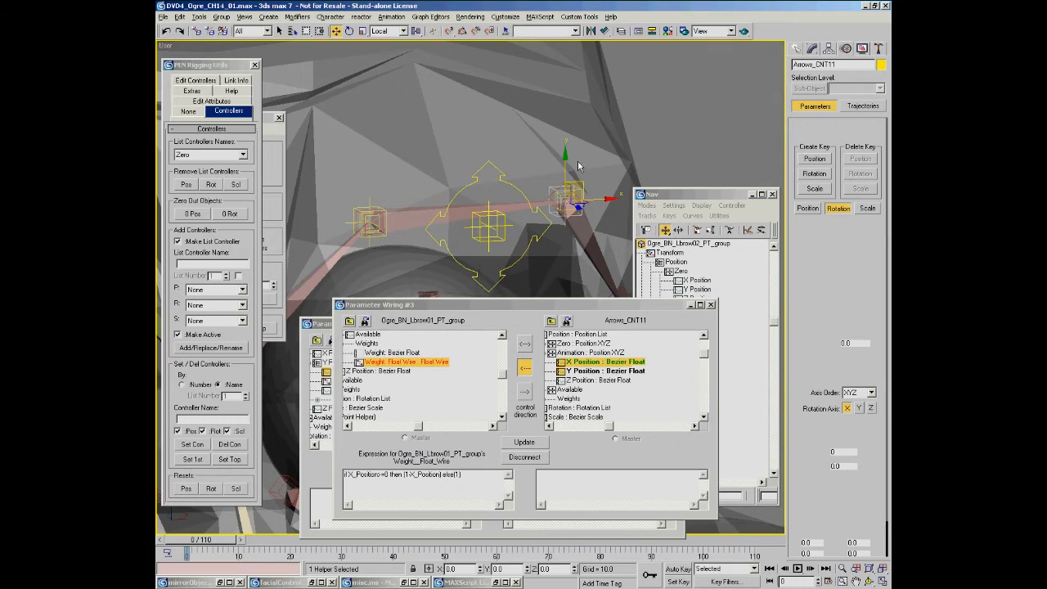
pyautogui.click(325, 329)
pyautogui.click(679, 323)
pyautogui.click(319, 326)
pyautogui.click(678, 324)
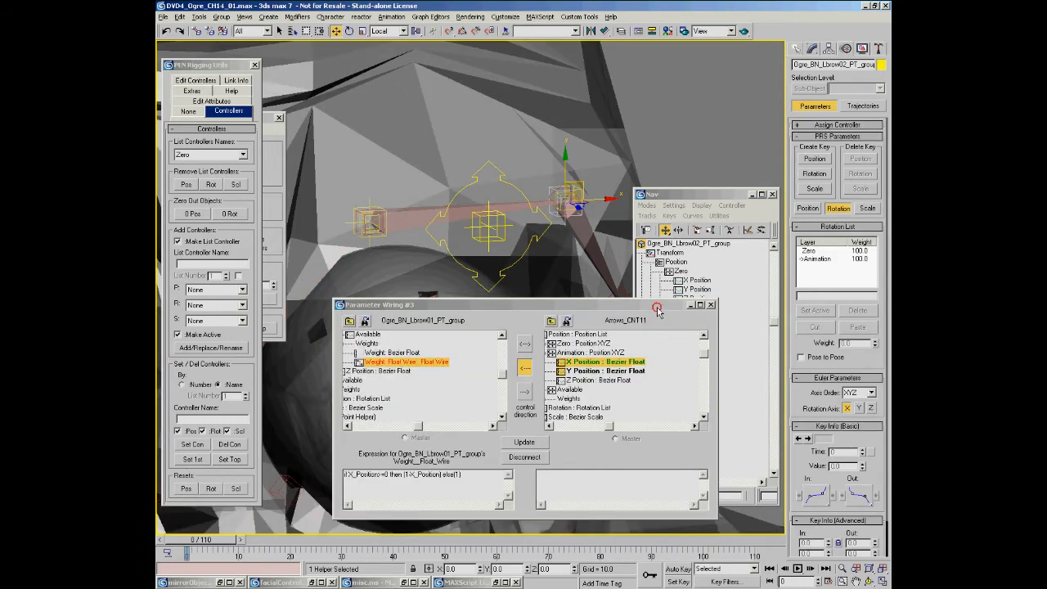
pyautogui.moveTo(658, 306); pyautogui.dragTo(595, 329)
pyautogui.hotkey('ctrl', 'c')
# Step: Set up a parameter wire between Ogre_BN_Lbrow02_PT_group's animation Y Position Float Wire weight and Arrows_CNT11's animation X Position
pyautogui.moveTo(558, 218); pyautogui.dragTo(556, 205, button='middle')
pyautogui.rightClick(524, 174)
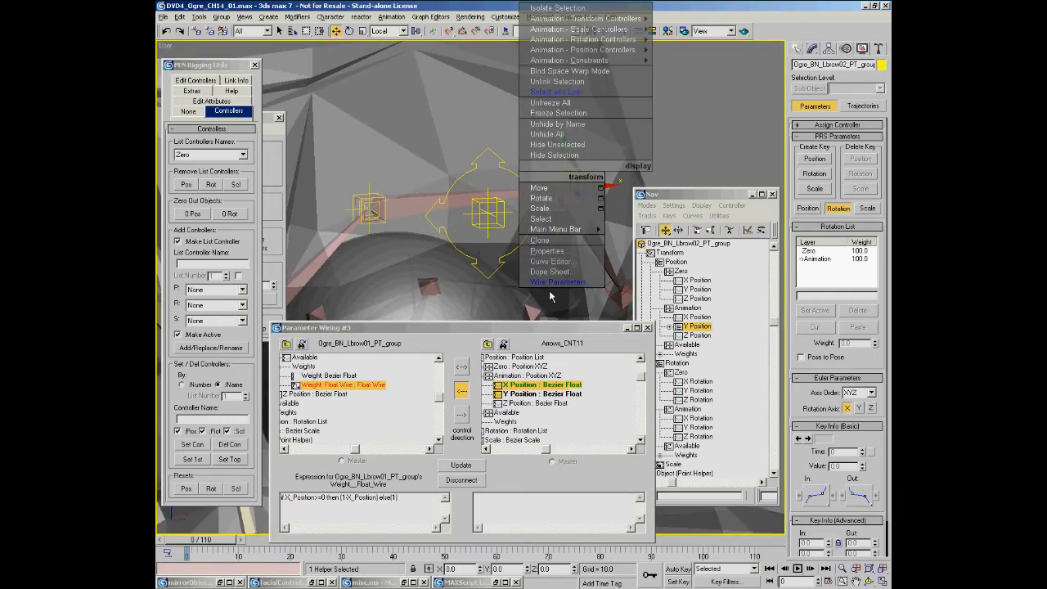
pyautogui.click(553, 292)
pyautogui.moveTo(573, 194)
pyautogui.moveTo(635, 194)
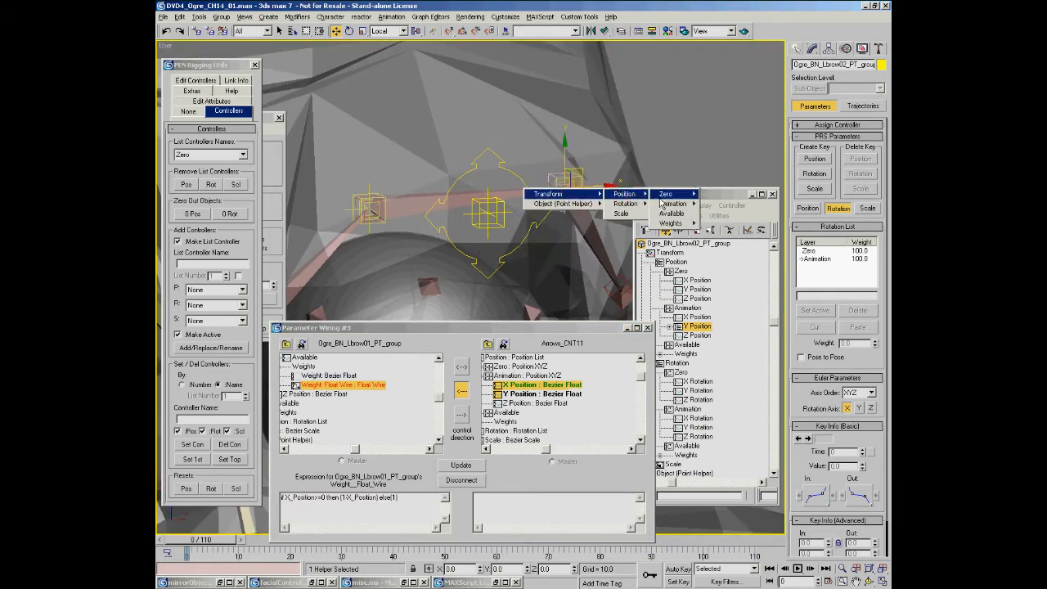
pyautogui.moveTo(673, 203)
pyautogui.moveTo(720, 214)
pyautogui.moveTo(773, 243)
pyautogui.click(838, 244)
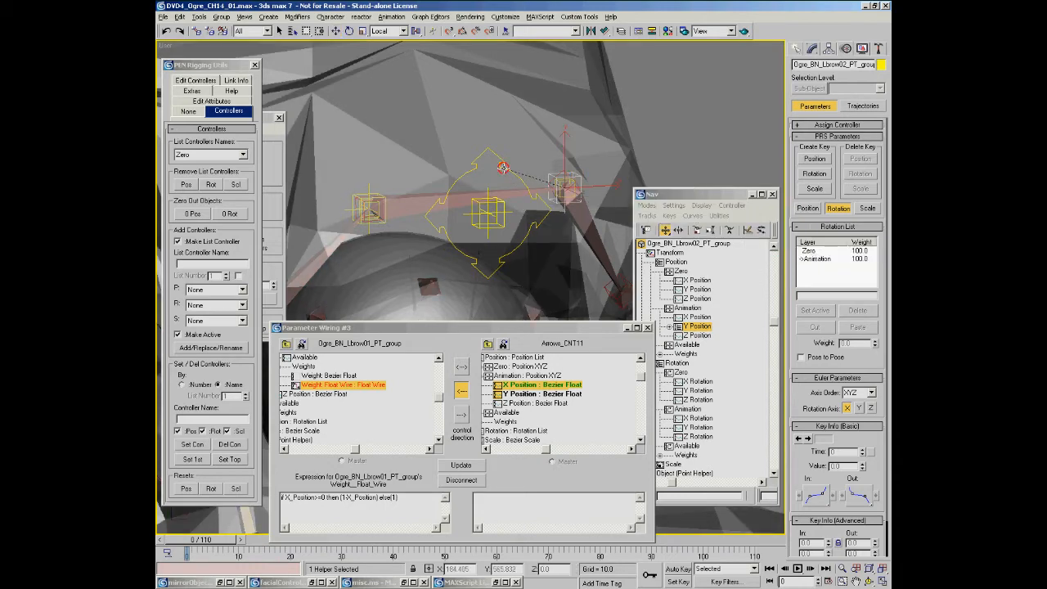
pyautogui.click(505, 170)
pyautogui.moveTo(522, 176)
pyautogui.moveTo(565, 176)
pyautogui.moveTo(622, 184)
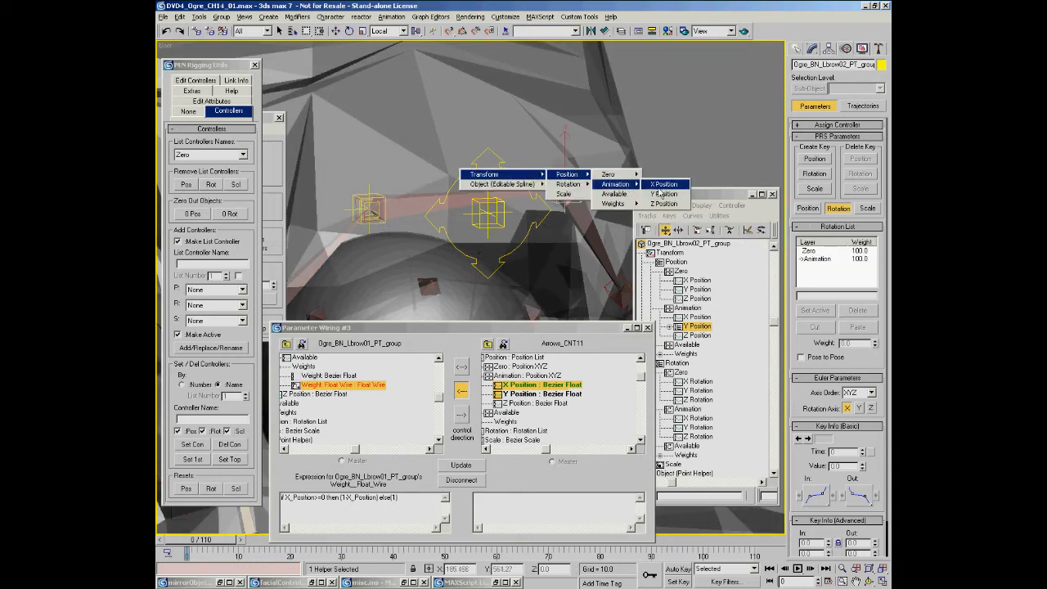
pyautogui.click(663, 184)
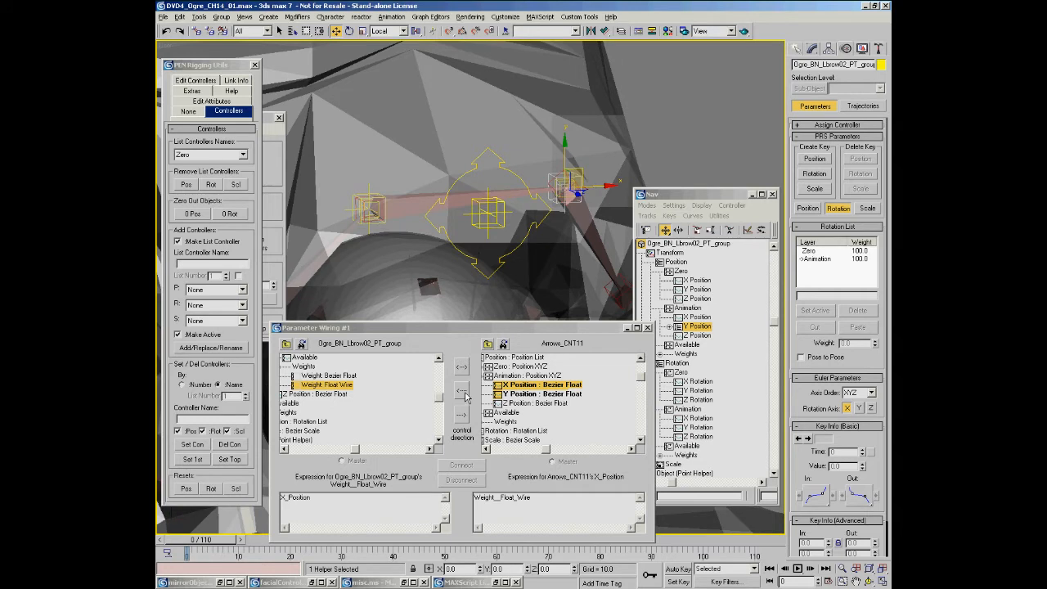
# Step: Connect Arrows_CNT11's X Position to the Lbrow02 weight one-way, using the expression "if X_Position<=0 then (1-X_Position) else(1)"
pyautogui.click(463, 394)
pyautogui.moveTo(321, 498); pyautogui.dragTo(281, 501)
pyautogui.hotkey('ctrl', 'v')
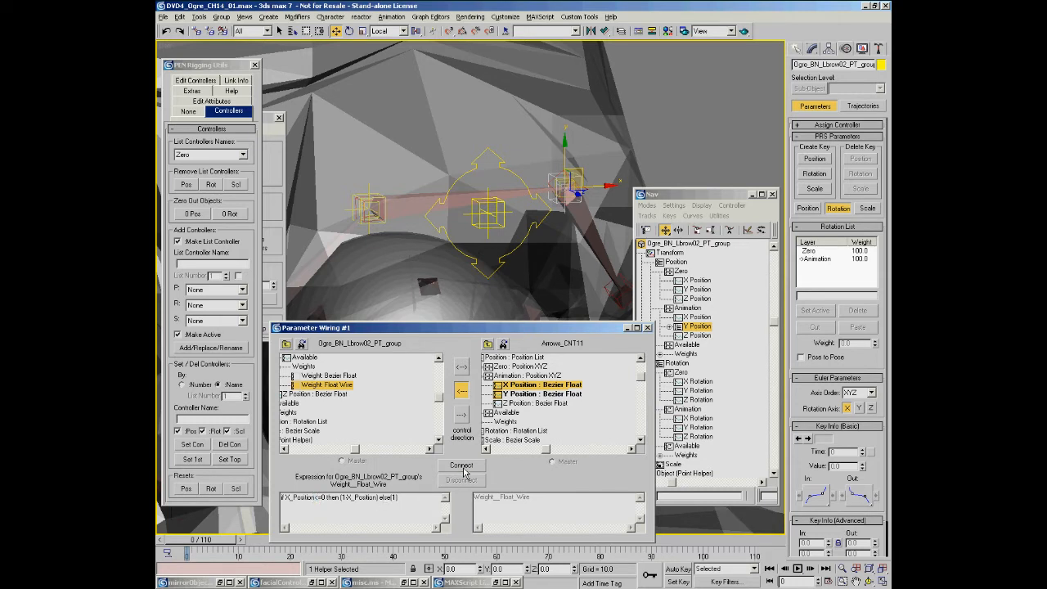
pyautogui.click(461, 466)
# Step: Test the Lbrow02 weight wiring by moving Arrows_CNT11 toward the inner brow point, cancelling the move
pyautogui.click(500, 198)
pyautogui.moveTo(503, 197); pyautogui.dragTo(374, 166)
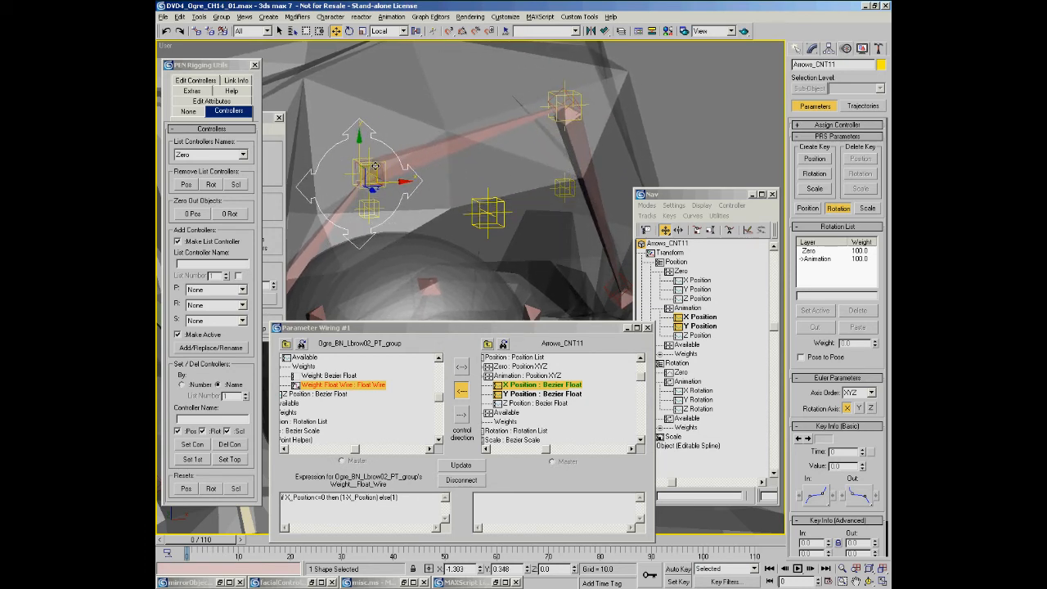
pyautogui.rightClick(376, 166)
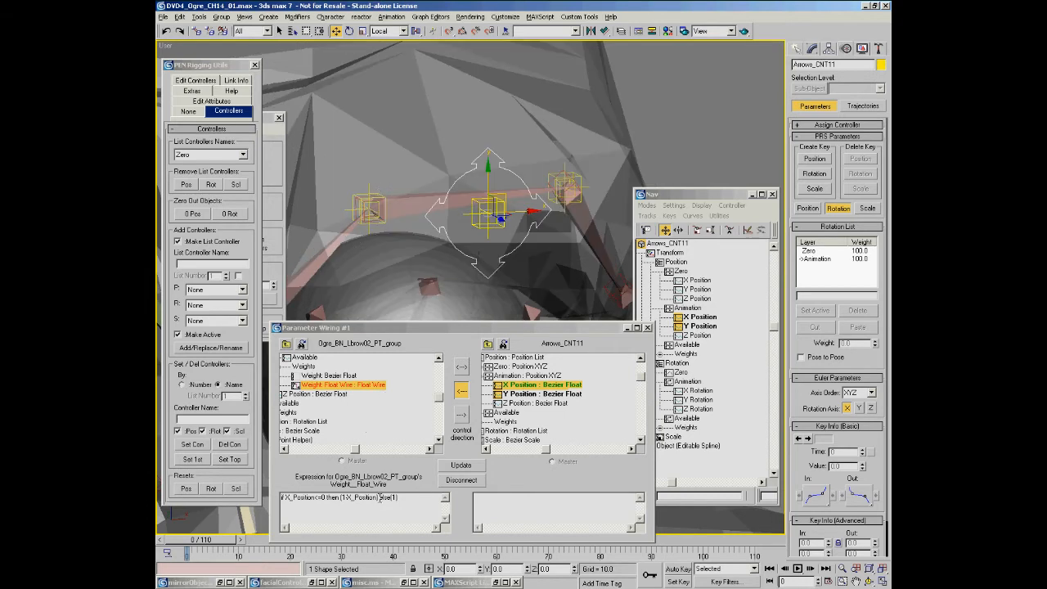
# Step: Update the Lbrow02 weight expression to "if X_Position<=0 then (1-(X_Position*-1)) else(1)"
pyautogui.click(348, 497)
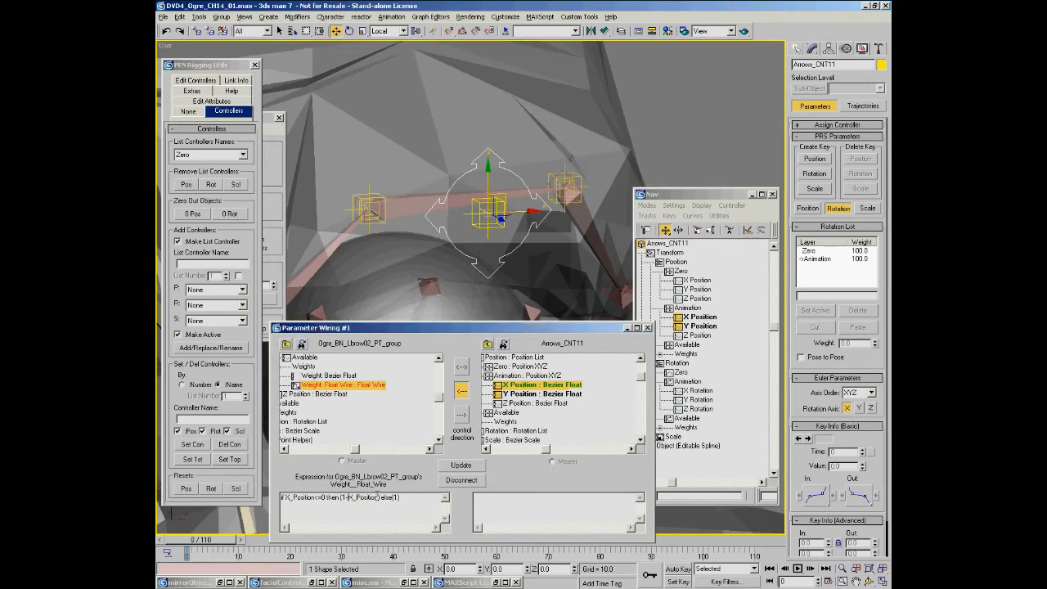
pyautogui.write('*-1)')
pyautogui.click(461, 465)
# Step: Test both brow weight wires by moving Arrows_CNT11 in several directions, cancelling the moves, and close the wiring dialog
pyautogui.moveTo(511, 197); pyautogui.dragTo(482, 187)
pyautogui.rightClick(483, 186)
pyautogui.moveTo(562, 226); pyautogui.dragTo(522, 180, button='middle')
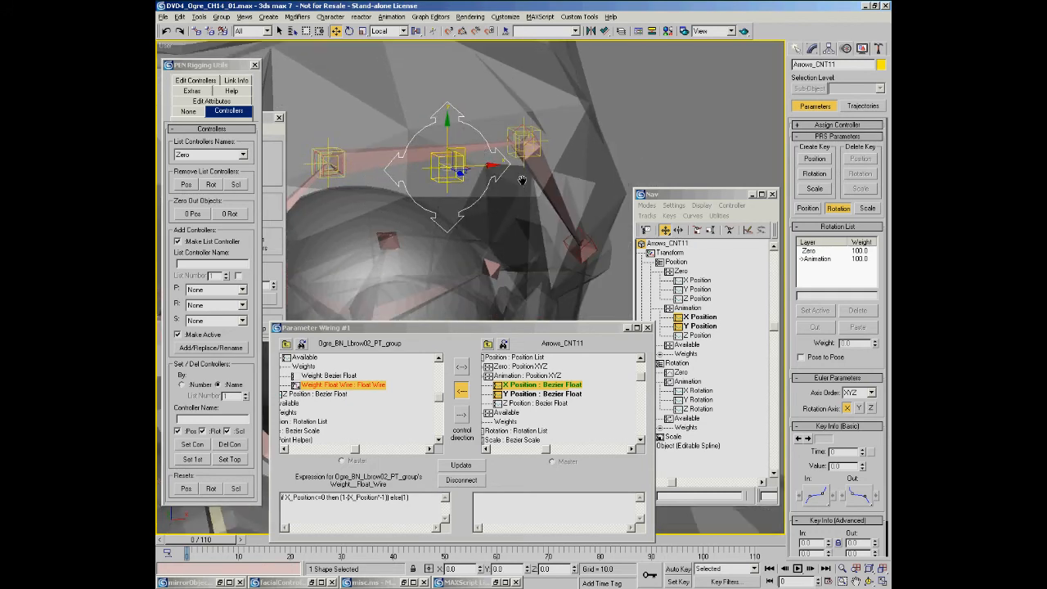
pyautogui.scroll(-3, 522, 180)
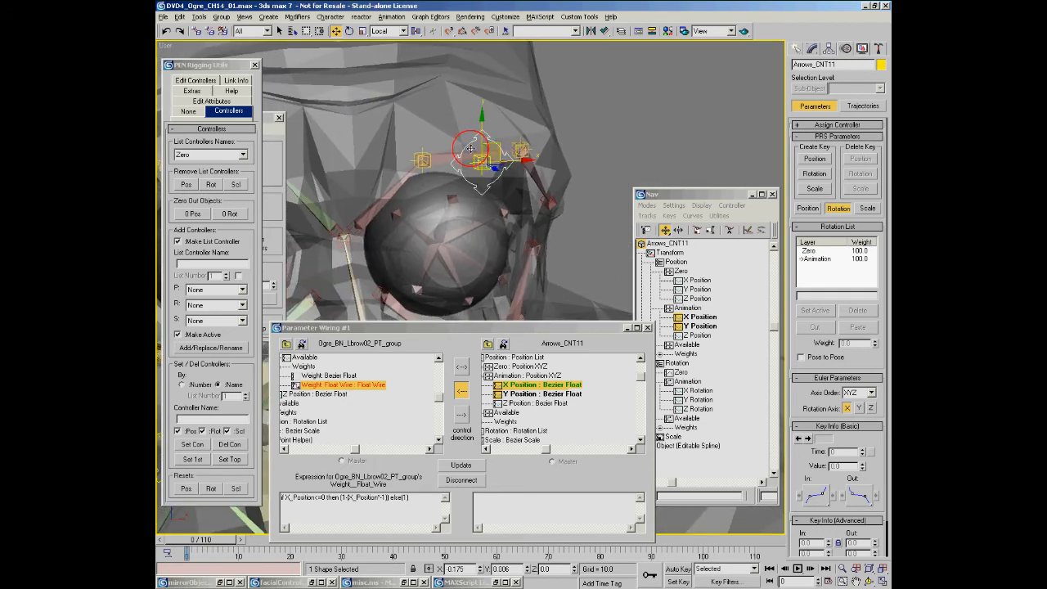
pyautogui.moveTo(470, 147); pyautogui.dragTo(445, 189)
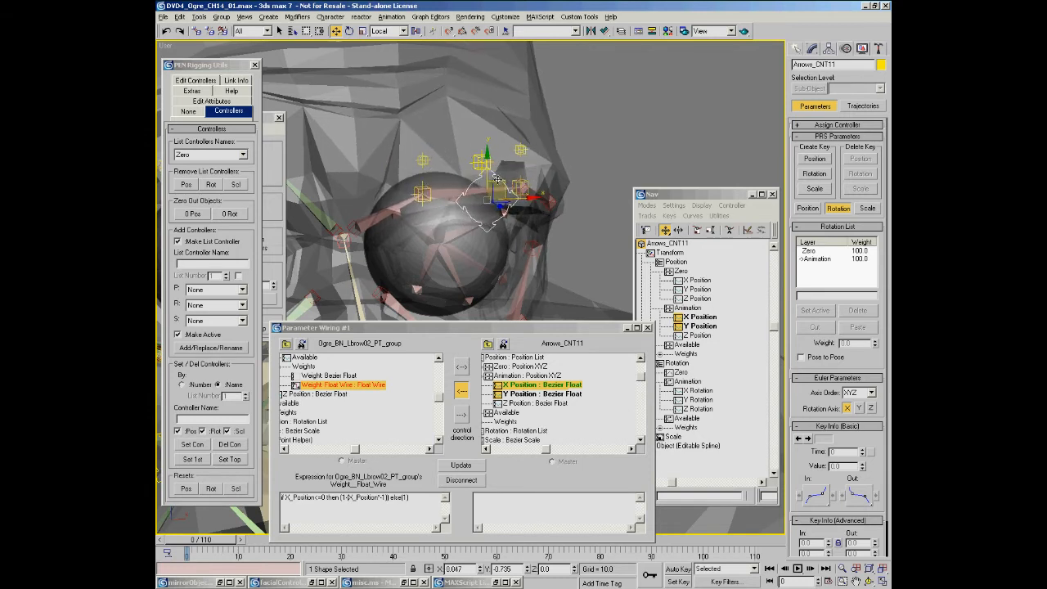
pyautogui.moveTo(518, 177); pyautogui.dragTo(500, 111)
pyautogui.rightClick(500, 110)
pyautogui.moveTo(416, 206); pyautogui.dragTo(458, 204, button='middle')
pyautogui.scroll(3, 524, 164)
pyautogui.scroll(-2, 540, 245)
pyautogui.click(647, 328)
pyautogui.click(649, 329)
# Step: Copy the wiring expression from Ogre_BN_Rbrow01_PT_group's animation X Position and close its wiring dialog
pyautogui.moveTo(590, 261); pyautogui.dragTo(466, 261, button='middle')
pyautogui.click(444, 181)
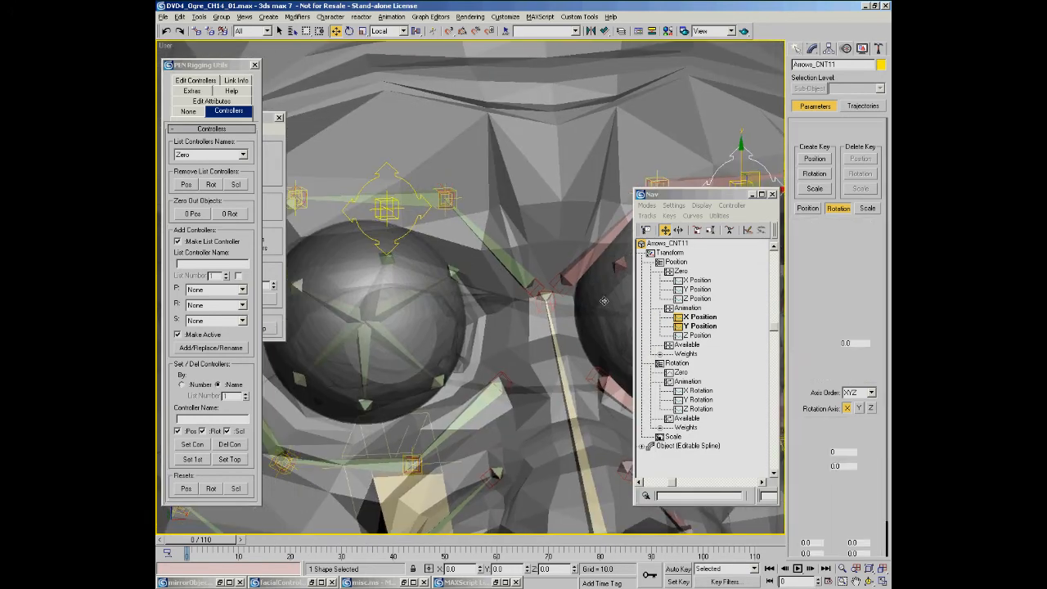
pyautogui.rightClick(698, 317)
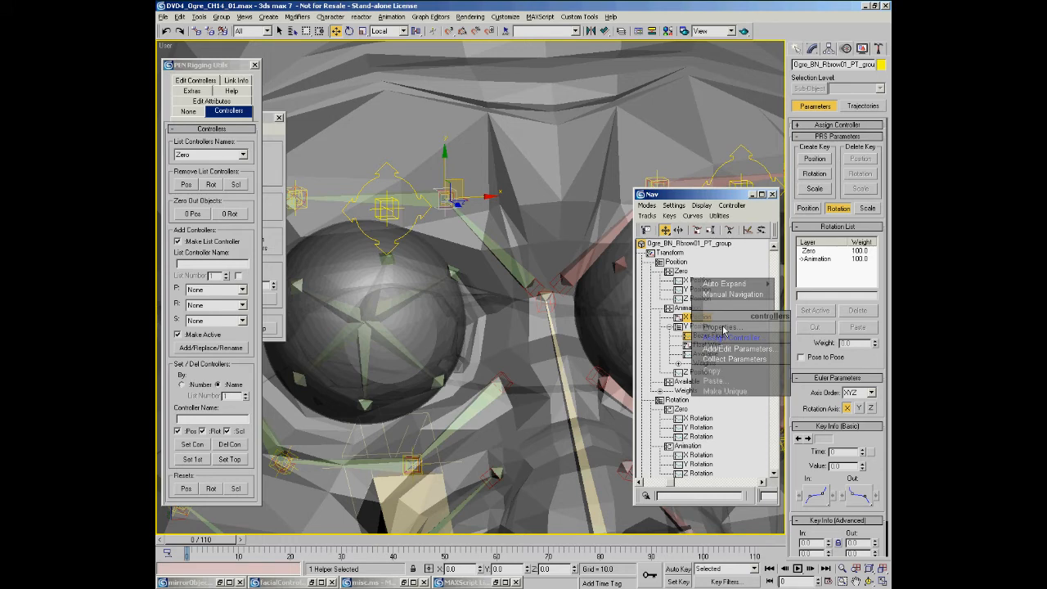
pyautogui.click(725, 336)
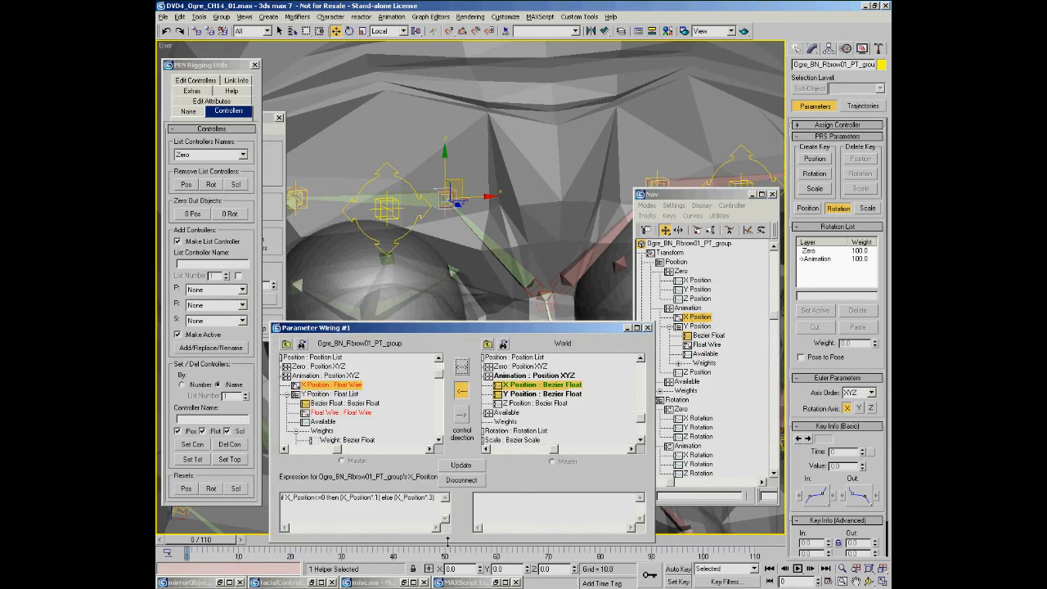
pyautogui.moveTo(440, 497); pyautogui.dragTo(273, 494)
pyautogui.hotkey('ctrl', 'c')
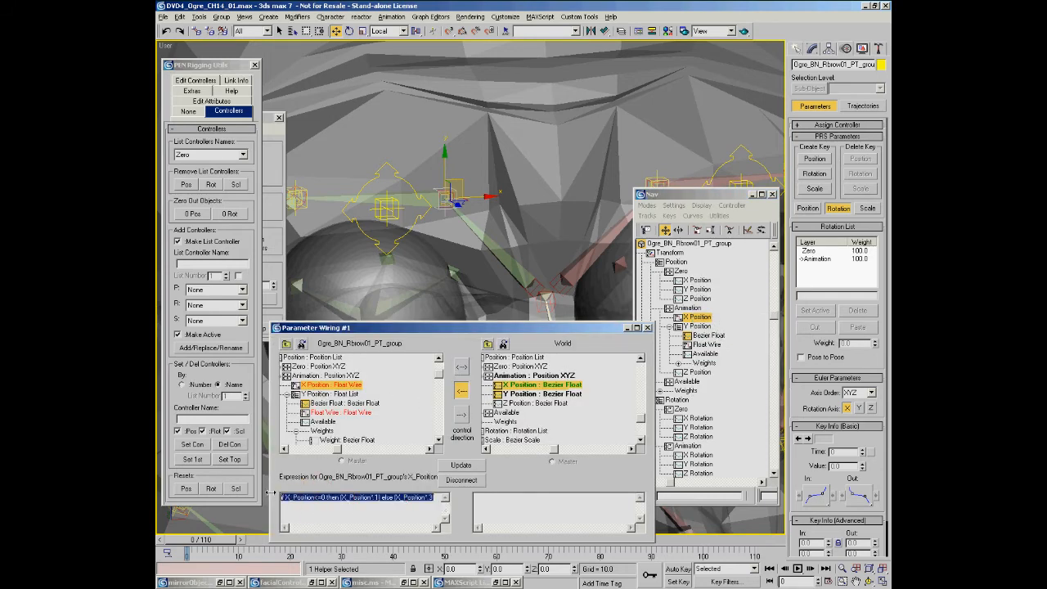
pyautogui.click(647, 329)
# Step: Set up parameter wiring between the animation X Position of Ogre_BN_Lbrow01_PT_group and the animation X Position of Arrows_CNT11
pyautogui.moveTo(580, 234); pyautogui.dragTo(350, 275, button='middle')
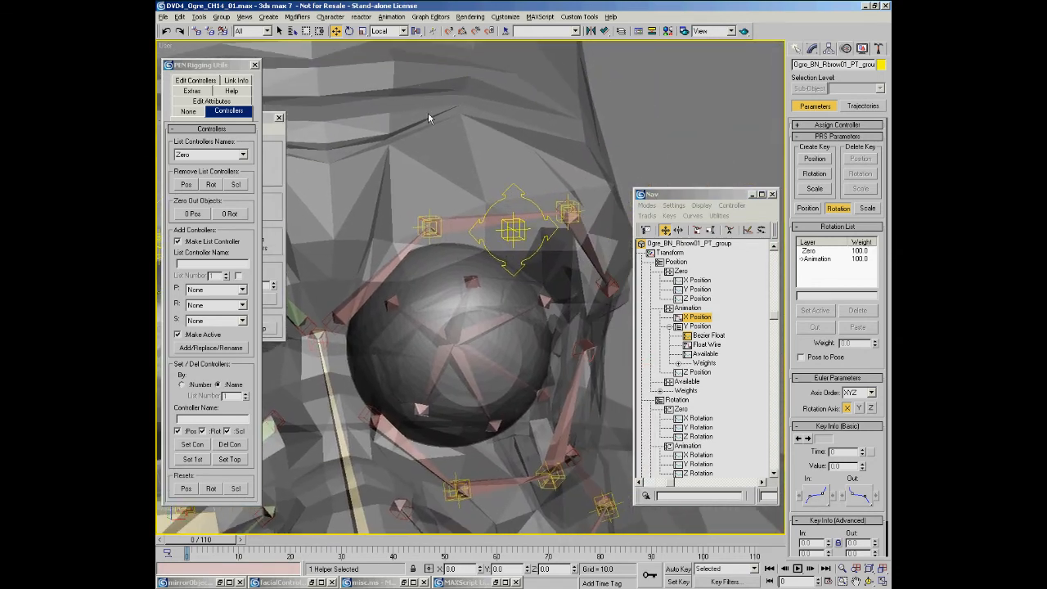
pyautogui.click(430, 211)
pyautogui.rightClick(428, 206)
pyautogui.click(501, 308)
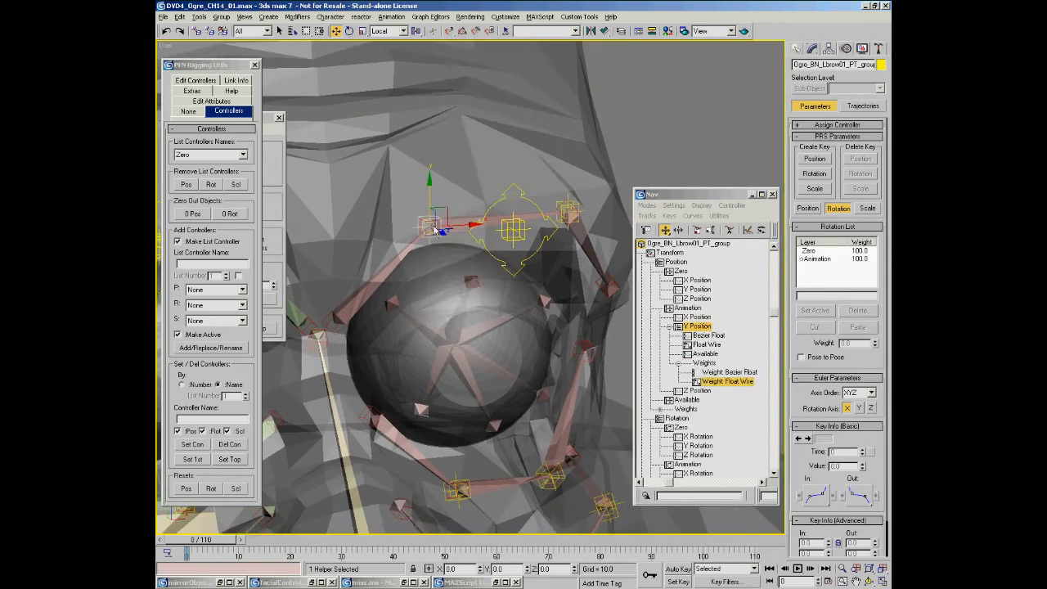
pyautogui.moveTo(458, 233)
pyautogui.moveTo(536, 242)
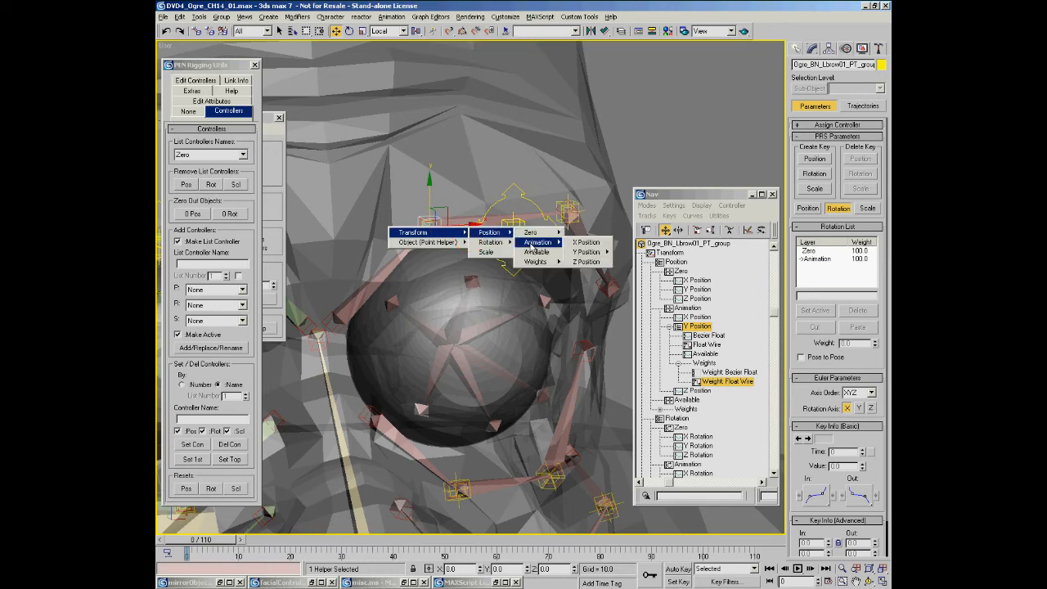
pyautogui.click(586, 243)
pyautogui.click(528, 200)
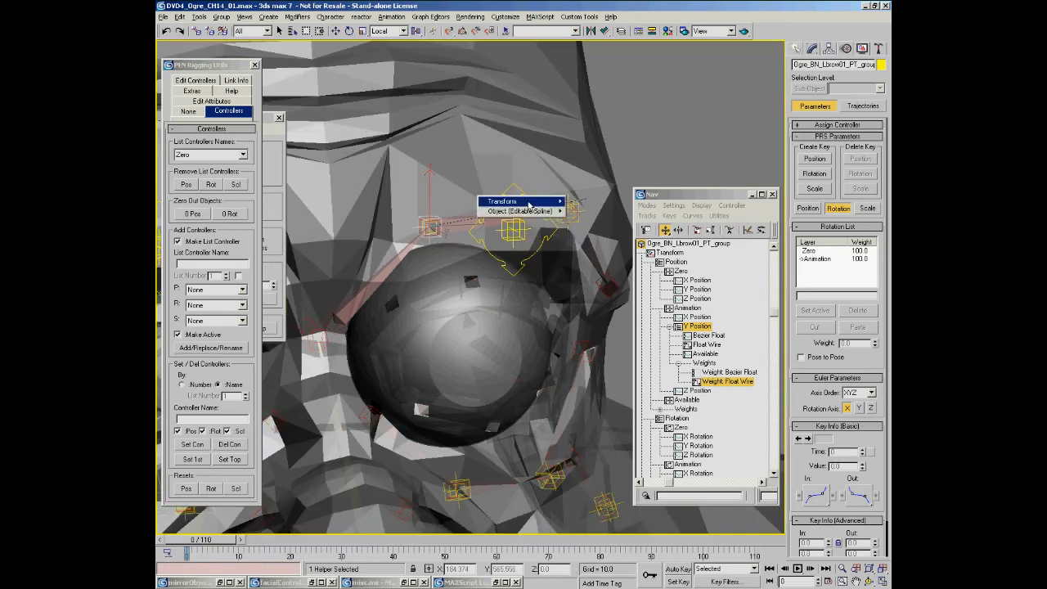
pyautogui.moveTo(530, 202)
pyautogui.moveTo(607, 205)
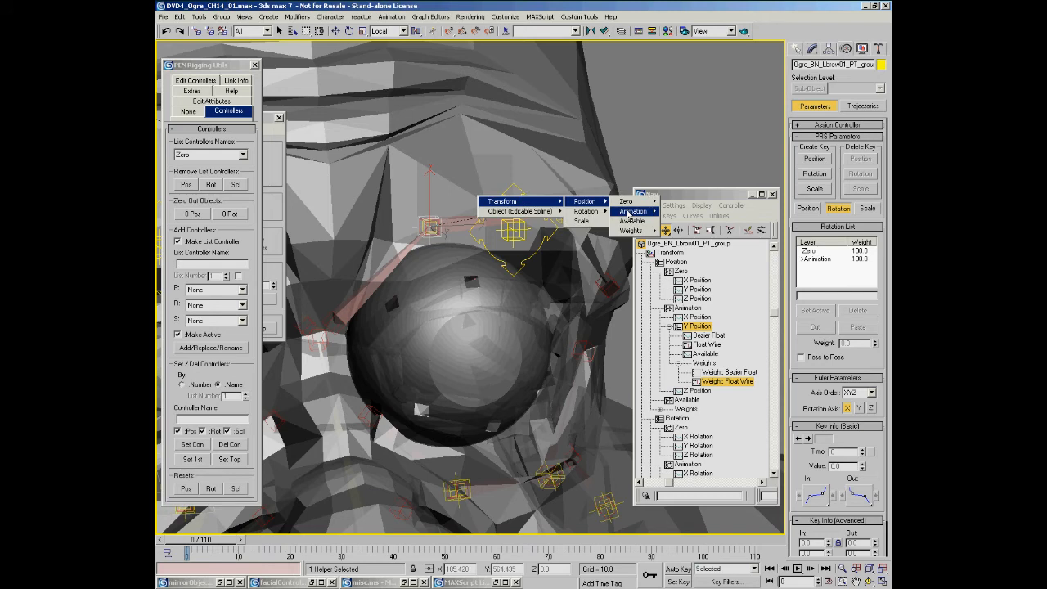
pyautogui.click(667, 211)
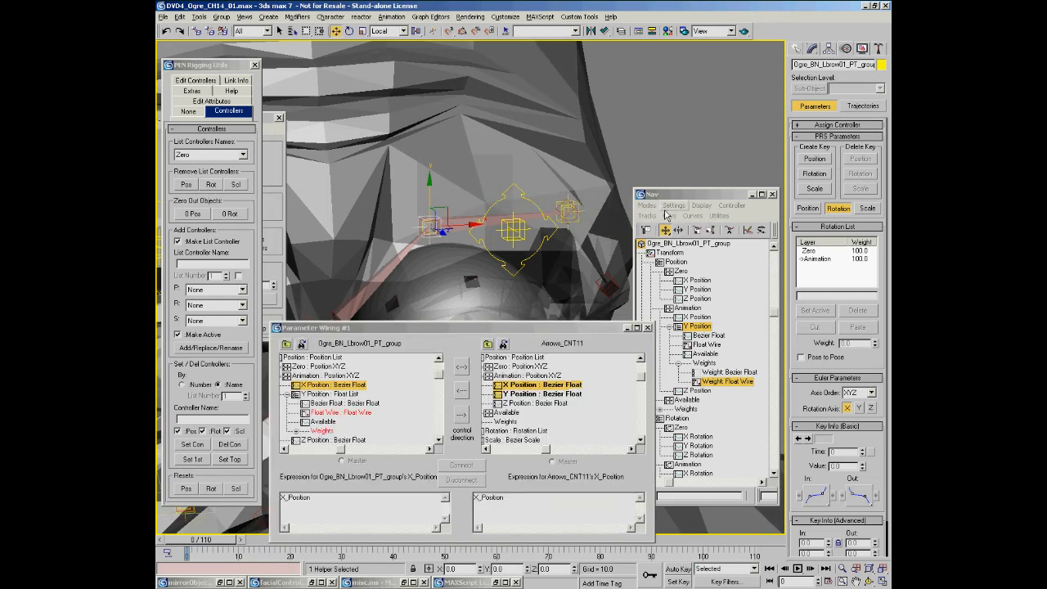
# Step: Connect Arrows_CNT11 to drive Lbrow01's X Position with the copied expression "if X_Position<=0 then (X_Position*.1) else (X_Position*.3)"
pyautogui.click(463, 394)
pyautogui.moveTo(328, 497); pyautogui.dragTo(255, 496)
pyautogui.hotkey('ctrl', 'v')
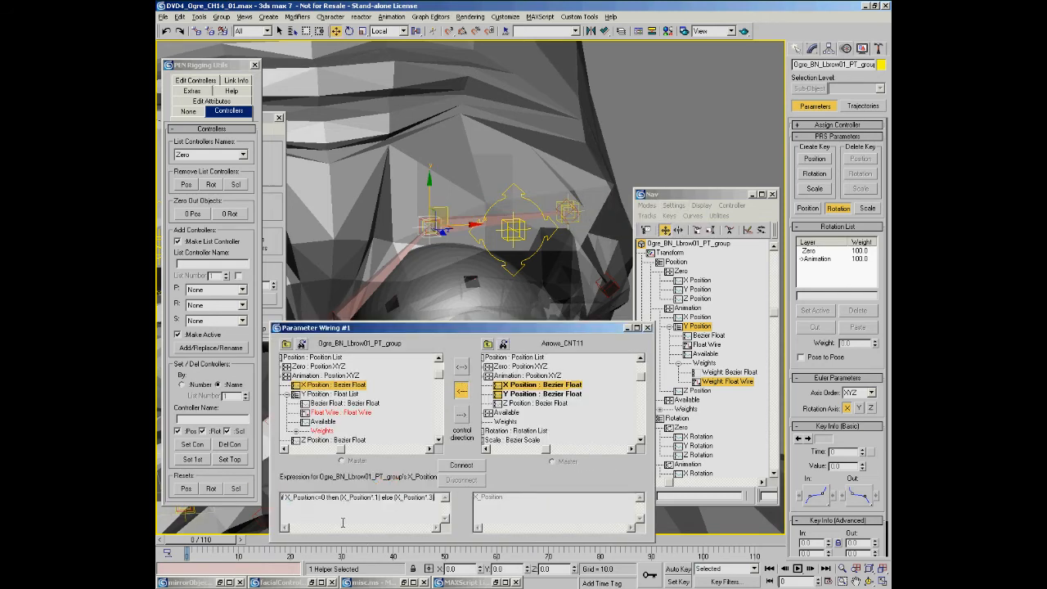
pyautogui.click(462, 466)
# Step: Test the Lbrow01 X Position wire by moving Arrows_CNT11 toward the outer brow point, then undo the move
pyautogui.click(536, 200)
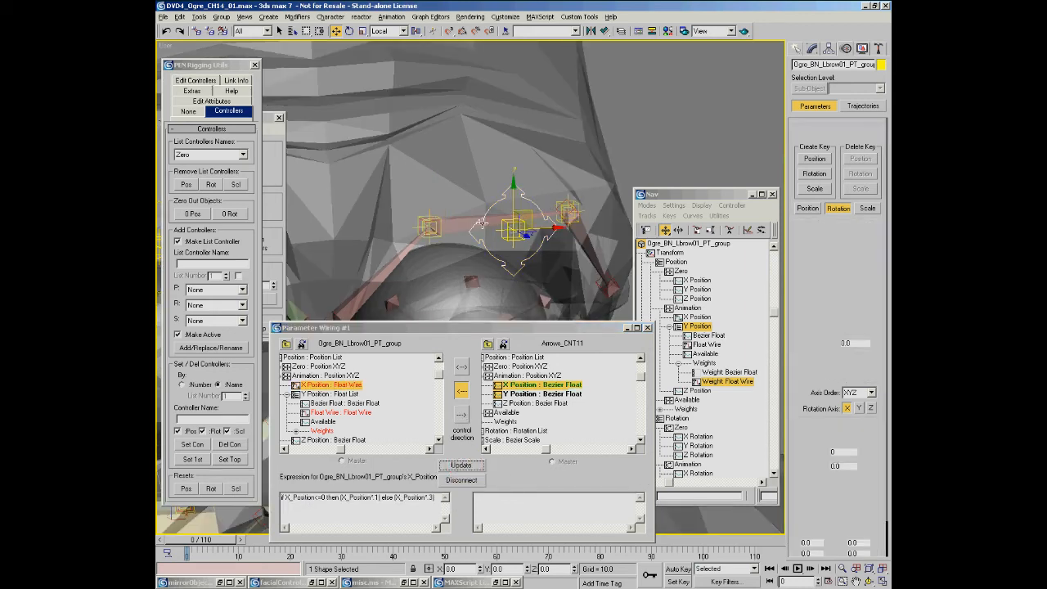
pyautogui.moveTo(538, 228); pyautogui.dragTo(597, 230)
pyautogui.hotkey('ctrl', 'z')
# Step: Change the Lbrow01 expression's condition to X_Position>=0, update the wire, and test it by moving Arrows_CNT11 inward, cancelling the move
pyautogui.click(315, 497)
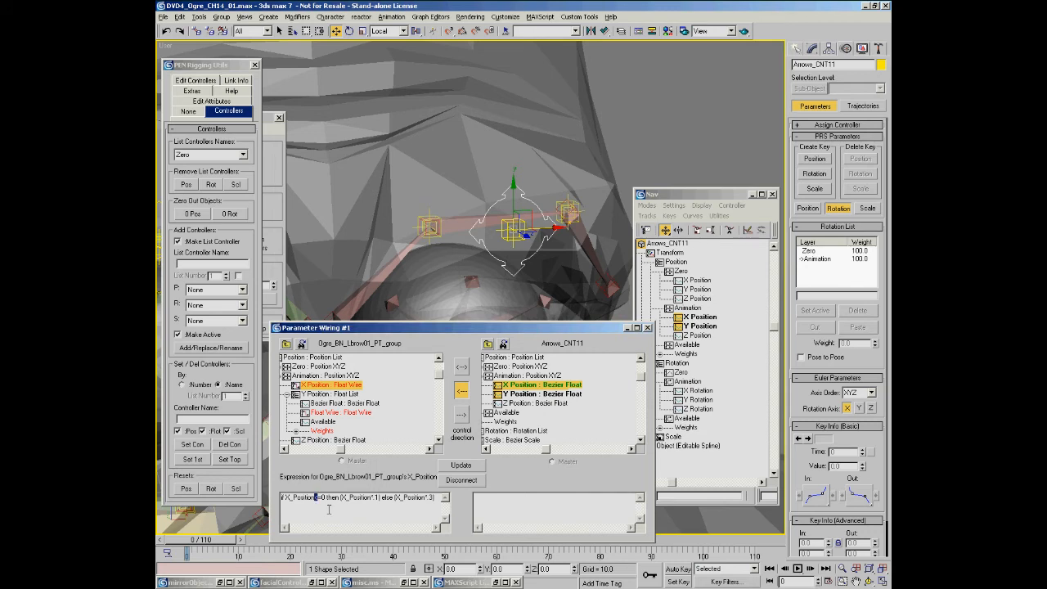
pyautogui.click(467, 469)
pyautogui.moveTo(548, 229); pyautogui.dragTo(437, 244)
pyautogui.rightClick(437, 244)
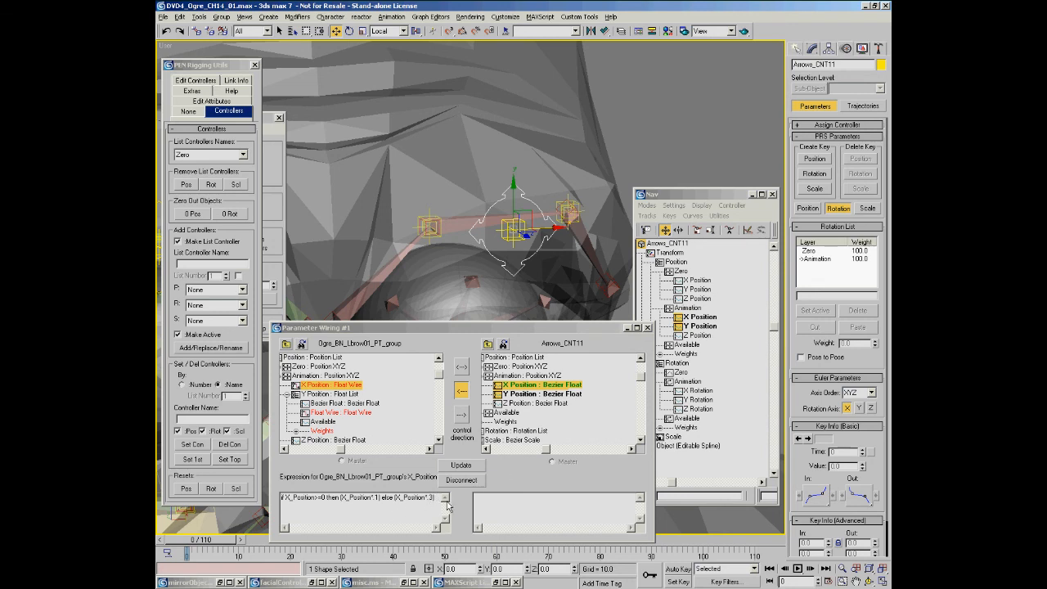
# Step: Copy the Lbrow01 X Position expression and start wiring the animation X Position of Ogre_BN_Lbrow02_PT_group
pyautogui.moveTo(438, 497); pyautogui.dragTo(260, 489)
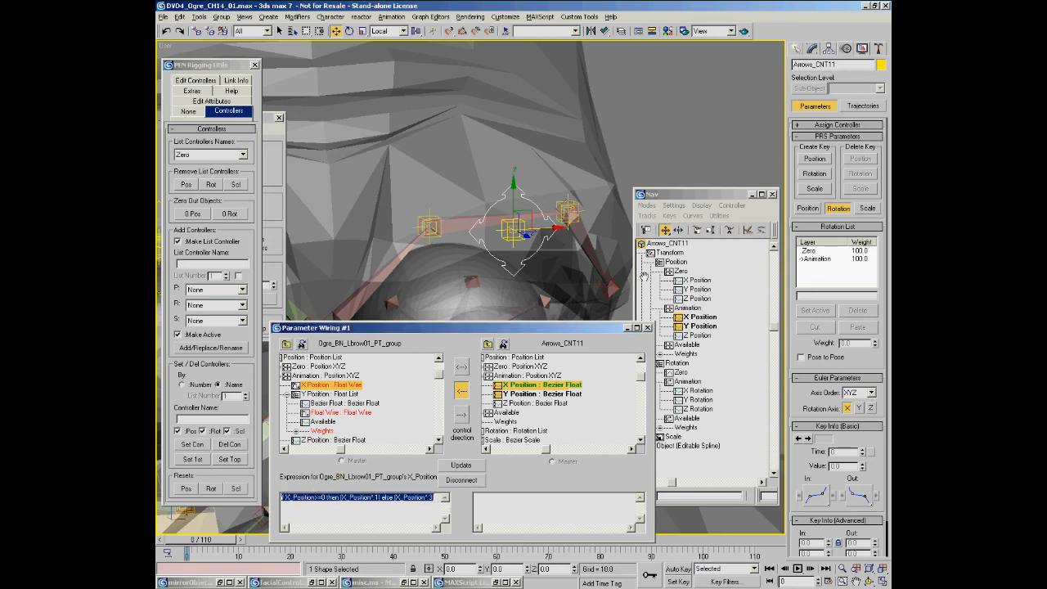
pyautogui.click(575, 204)
pyautogui.rightClick(542, 176)
pyautogui.click(570, 286)
pyautogui.moveTo(568, 217)
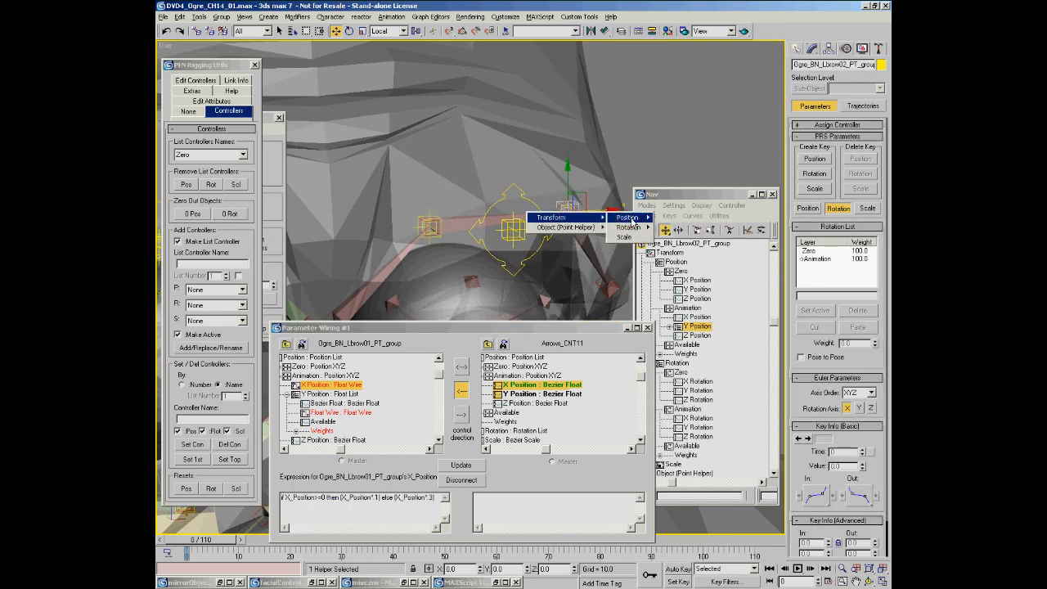
pyautogui.moveTo(633, 219)
pyautogui.click(716, 229)
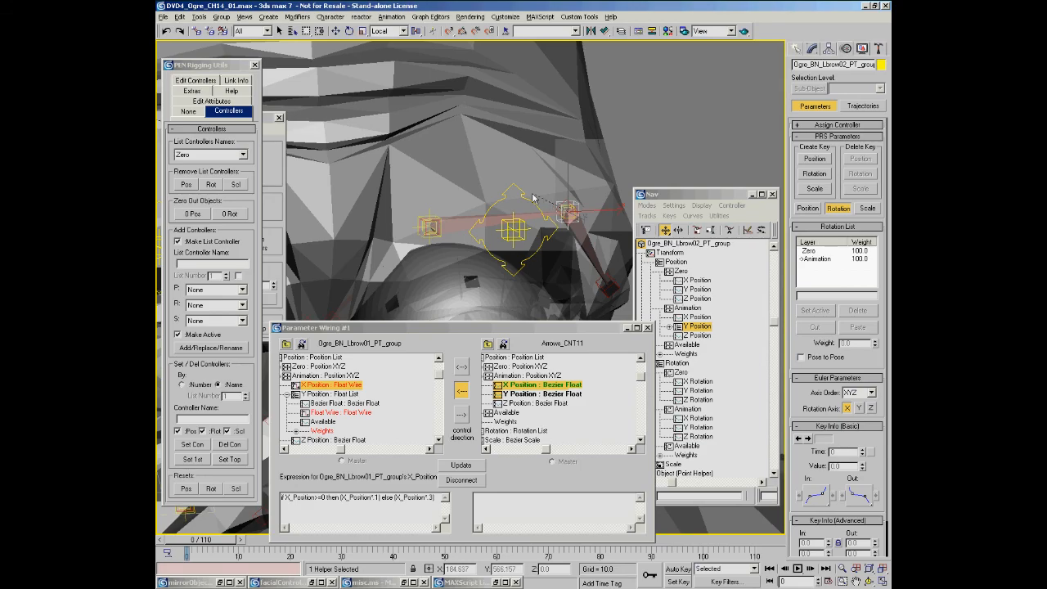